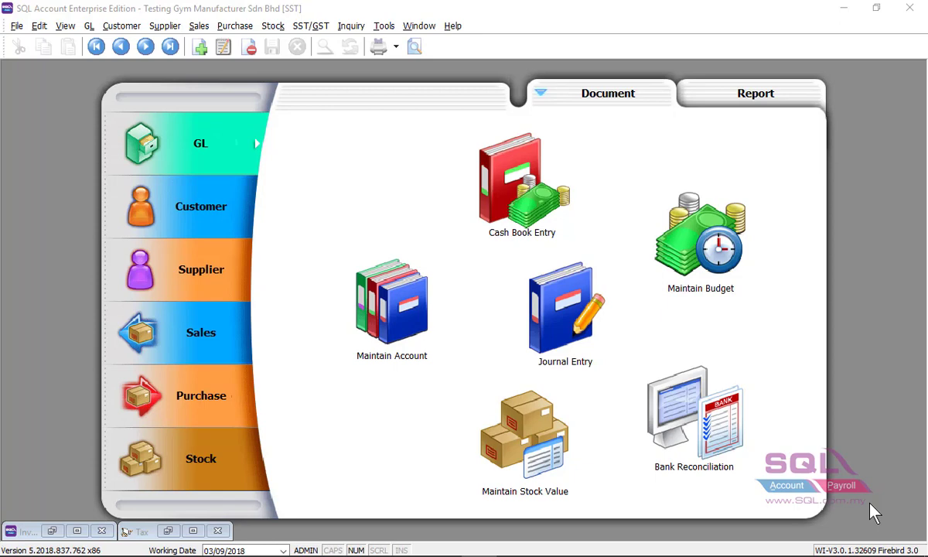
# - Open the Maintain Tax list and select STE, the current default tax code
pyautogui.click(310, 25)
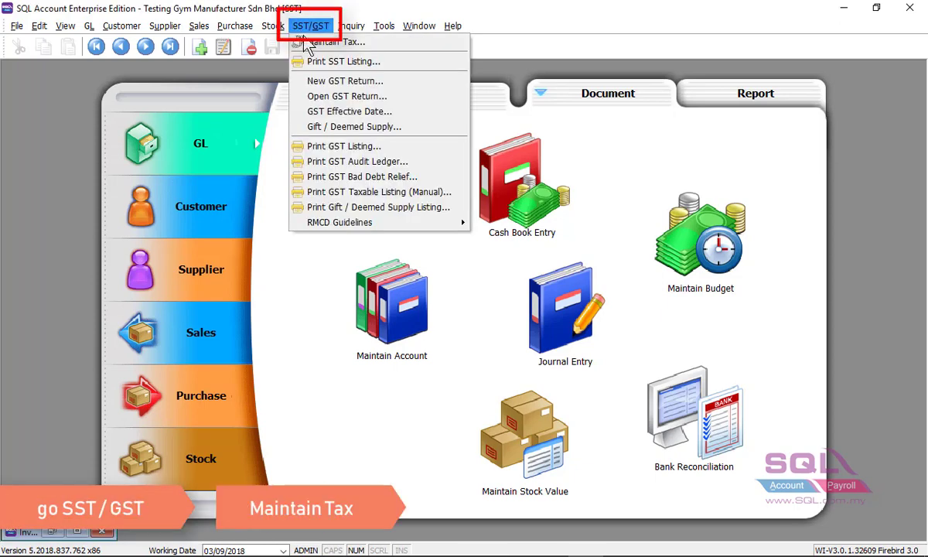
pyautogui.click(310, 42)
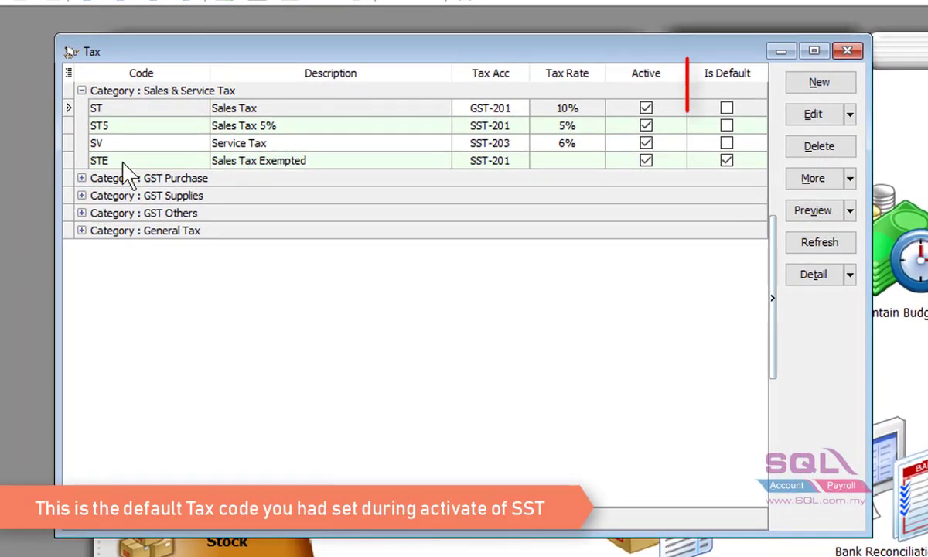
pyautogui.click(122, 164)
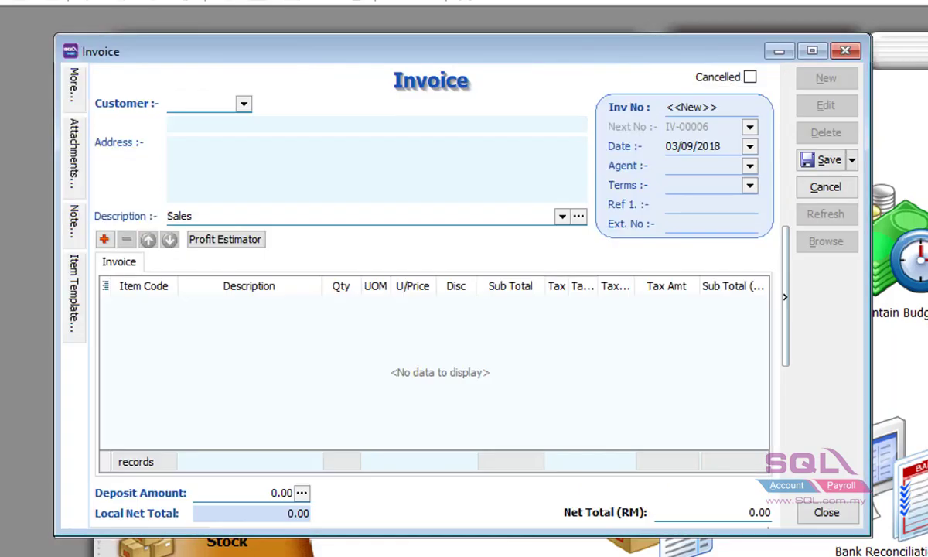
# - On a new invoice, add a test IEB001 line showing STE tax, then delete it
pyautogui.click(105, 239)
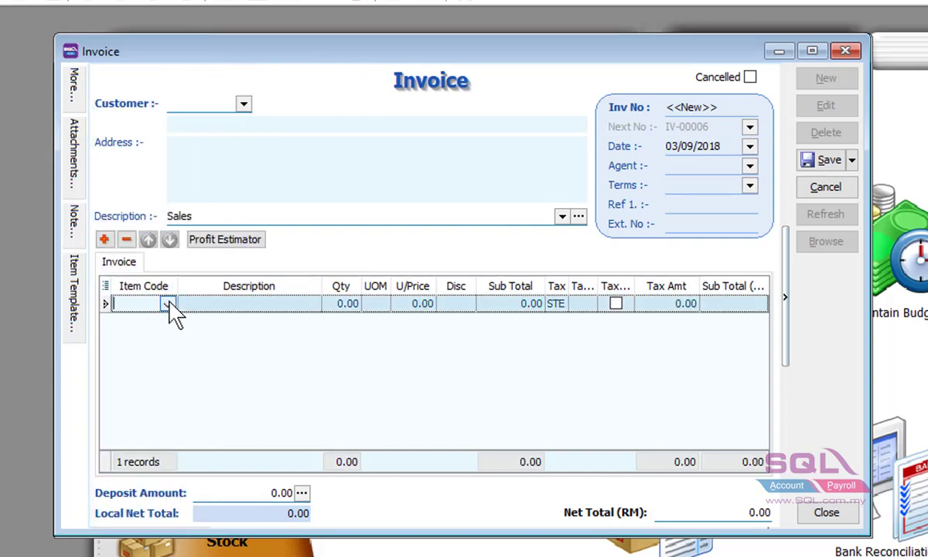
pyautogui.click(169, 303)
pyautogui.click(186, 364)
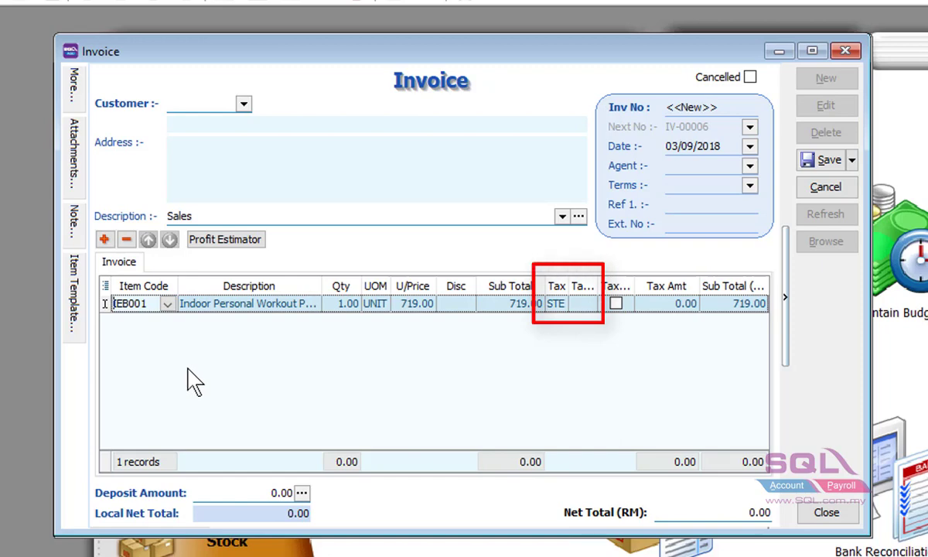
pyautogui.click(126, 240)
pyautogui.click(582, 333)
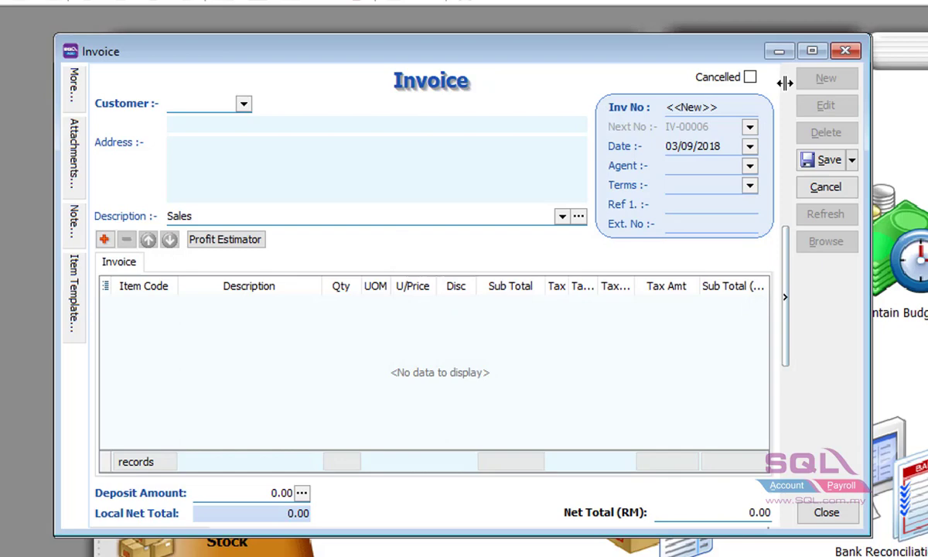
# - Mark the ST Sales Tax code (10%) as Default and save it
pyautogui.click(780, 51)
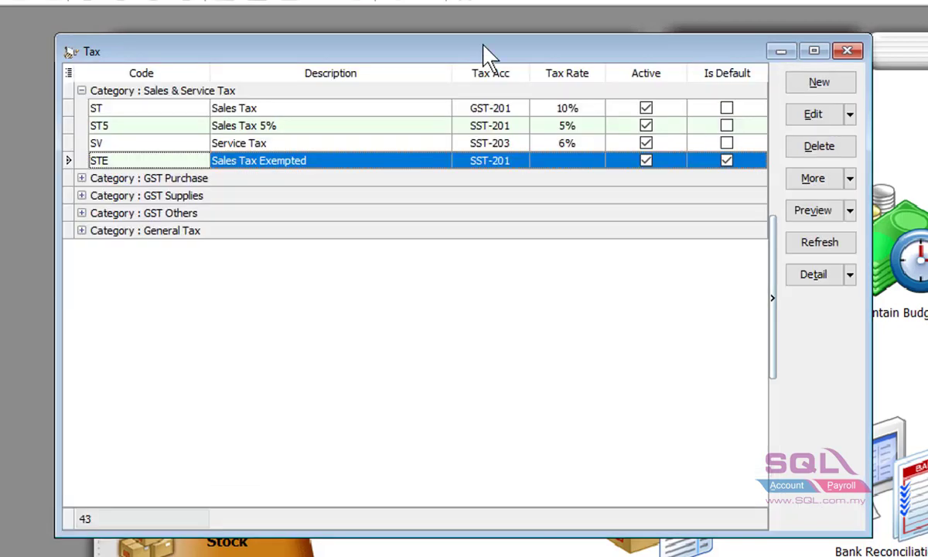
pyautogui.click(419, 107)
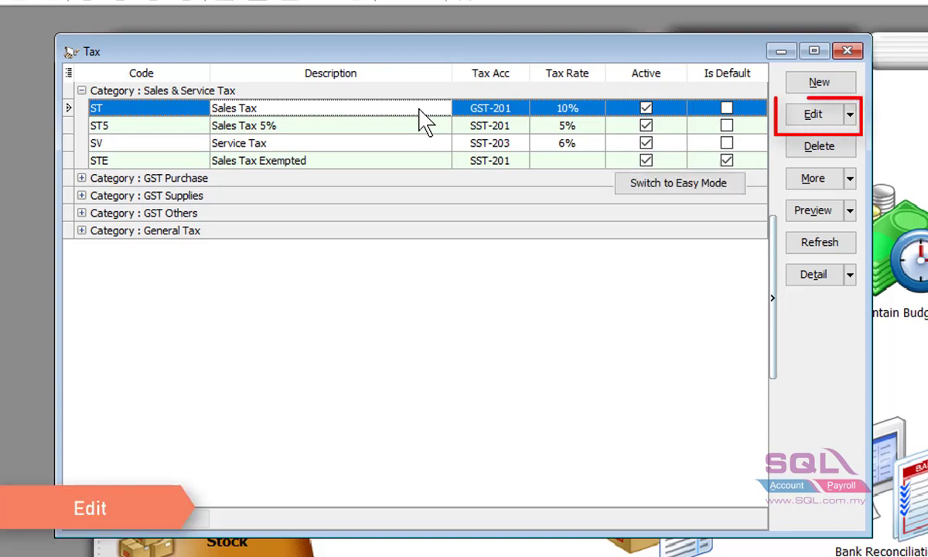
pyautogui.doubleClick(419, 108)
pyautogui.click(809, 123)
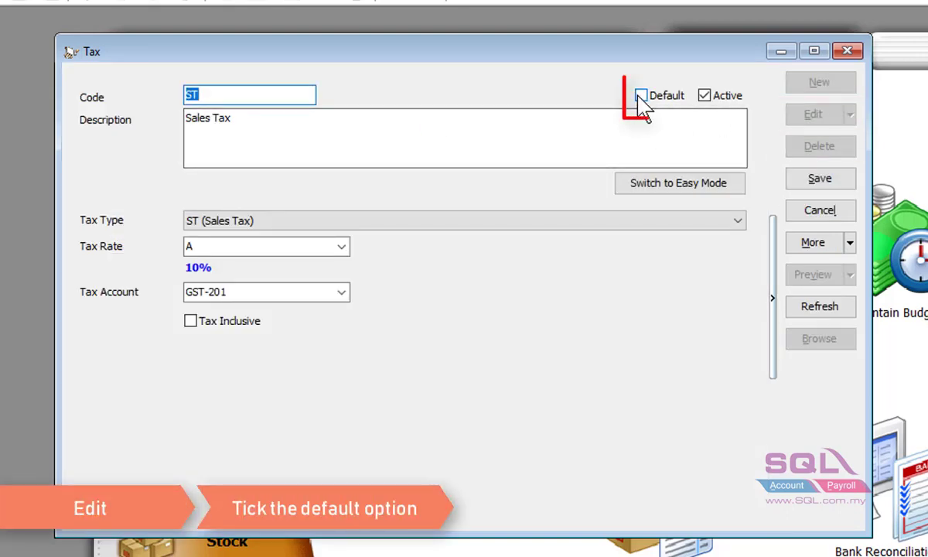
pyautogui.click(641, 96)
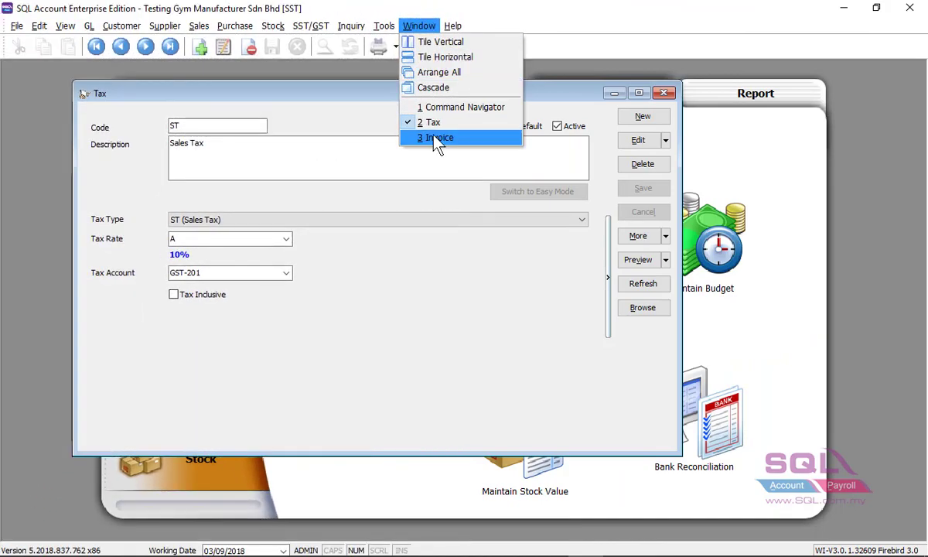
# - Restore the invoice and add an IEB001 line, now taxed ST 10% (71.90)
pyautogui.click(435, 137)
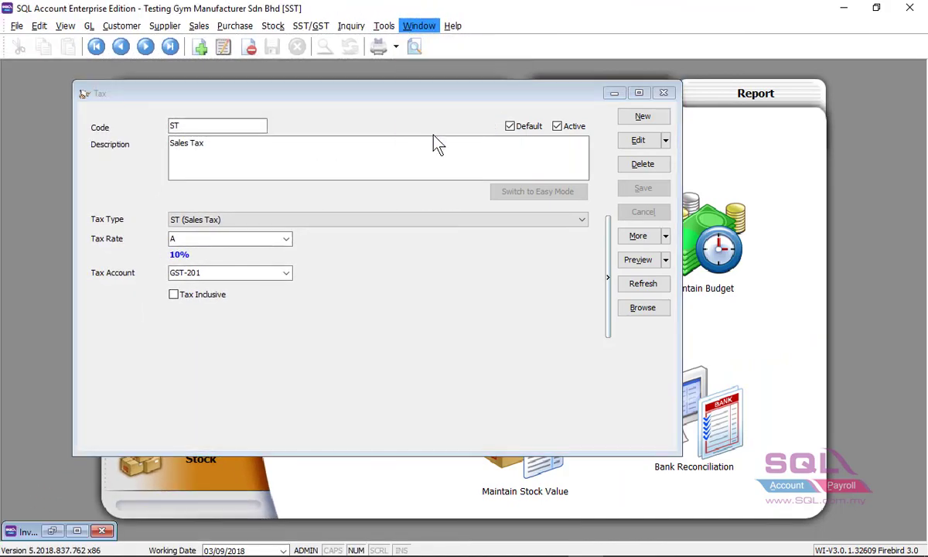
pyautogui.click(51, 530)
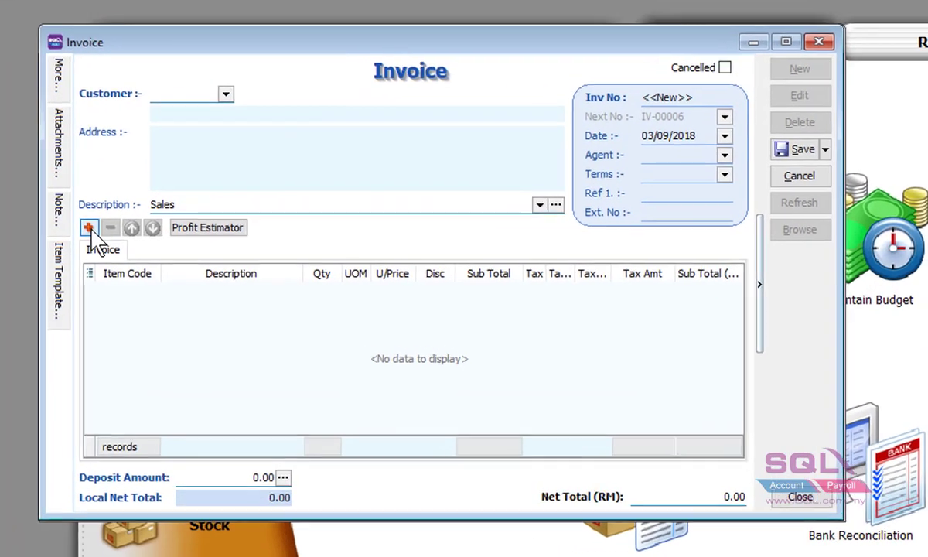
pyautogui.click(88, 228)
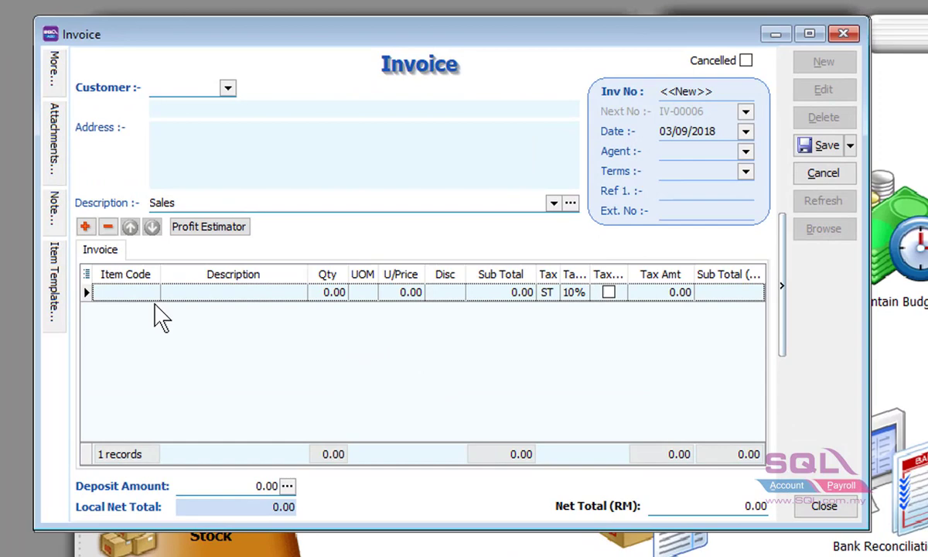
pyautogui.click(144, 293)
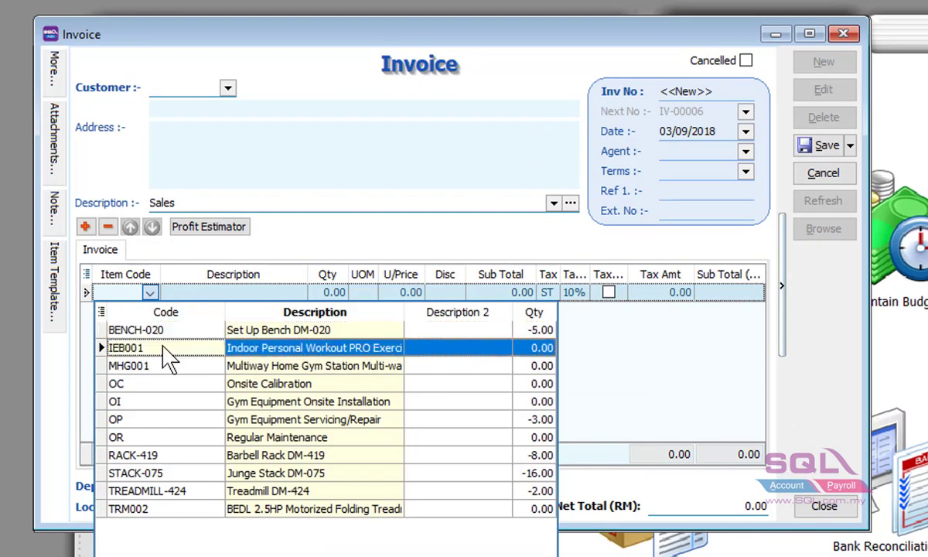
pyautogui.click(164, 348)
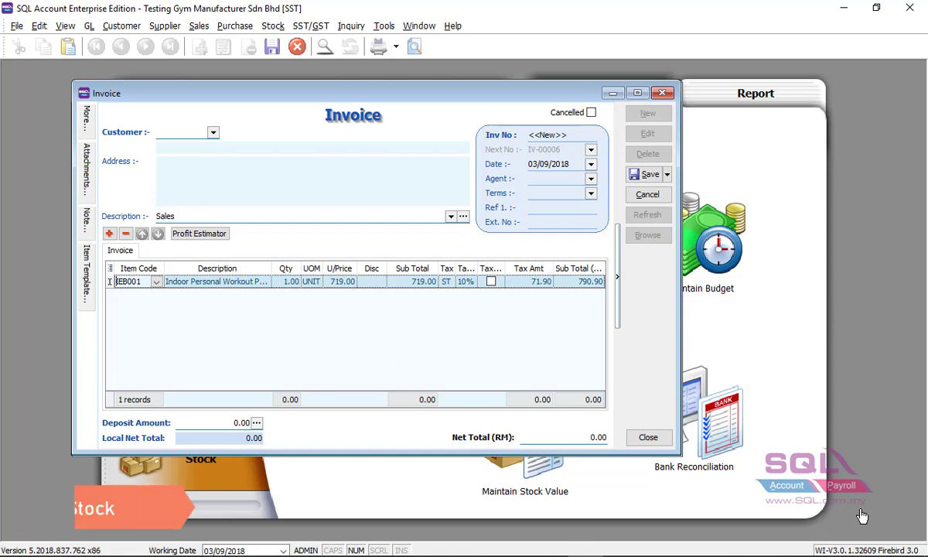
# - Edit stock item OR (Regular Maintenance) to use STE output tax and save it
pyautogui.click(273, 26)
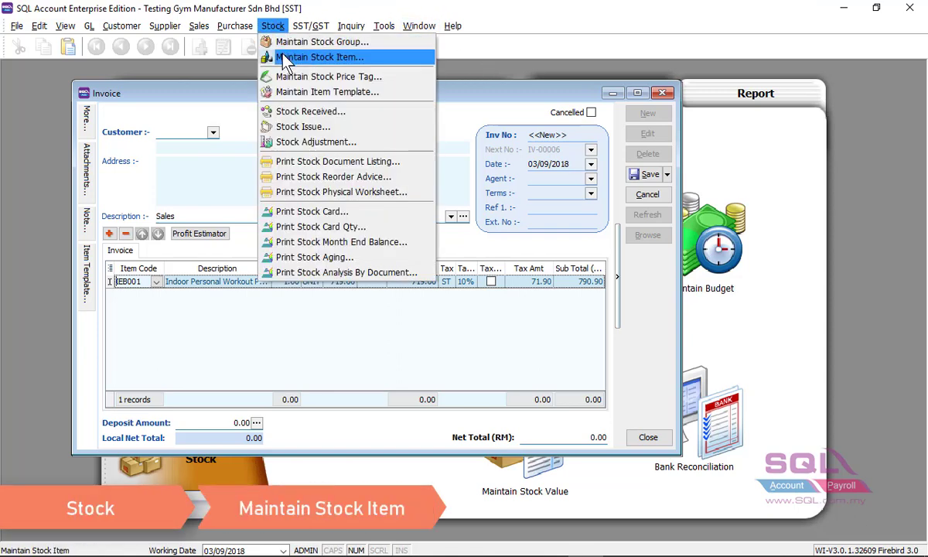
pyautogui.click(284, 57)
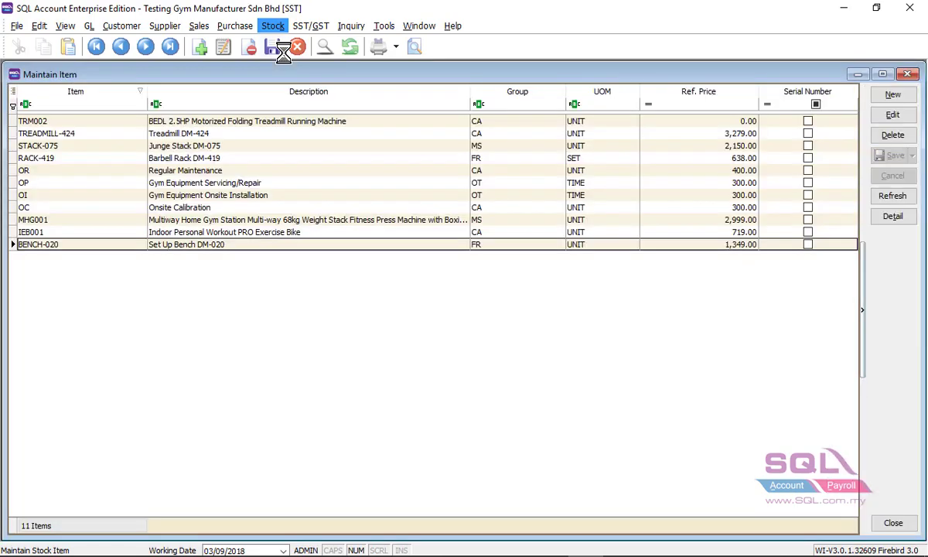
pyautogui.click(47, 171)
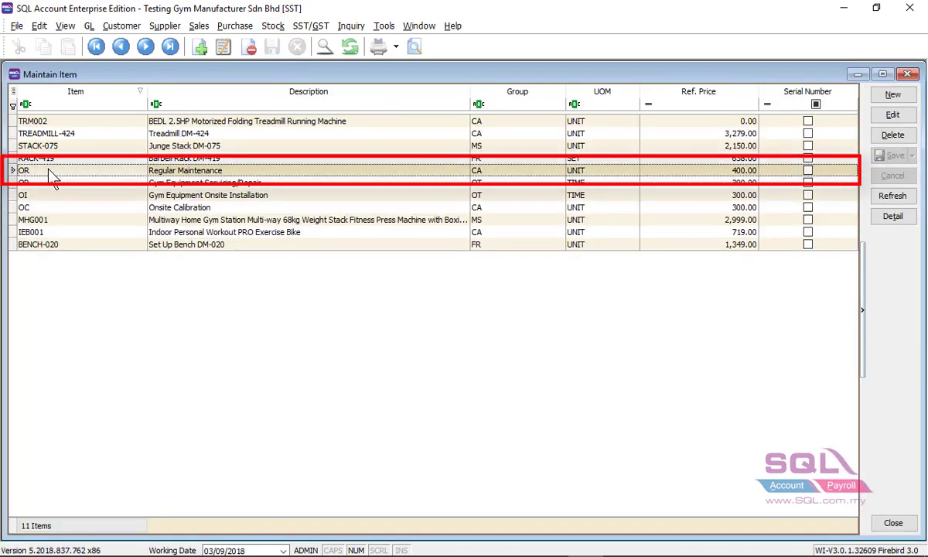
pyautogui.doubleClick(53, 176)
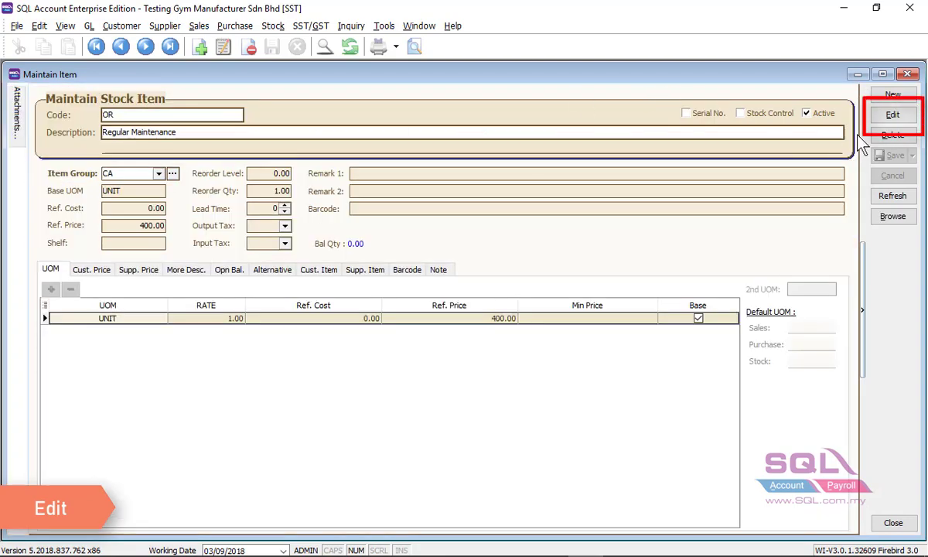
pyautogui.click(891, 116)
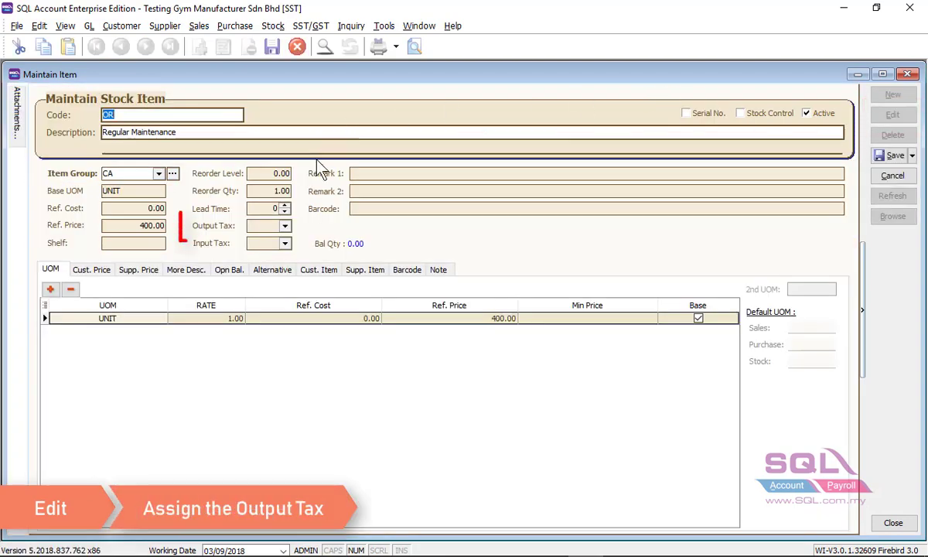
pyautogui.click(284, 226)
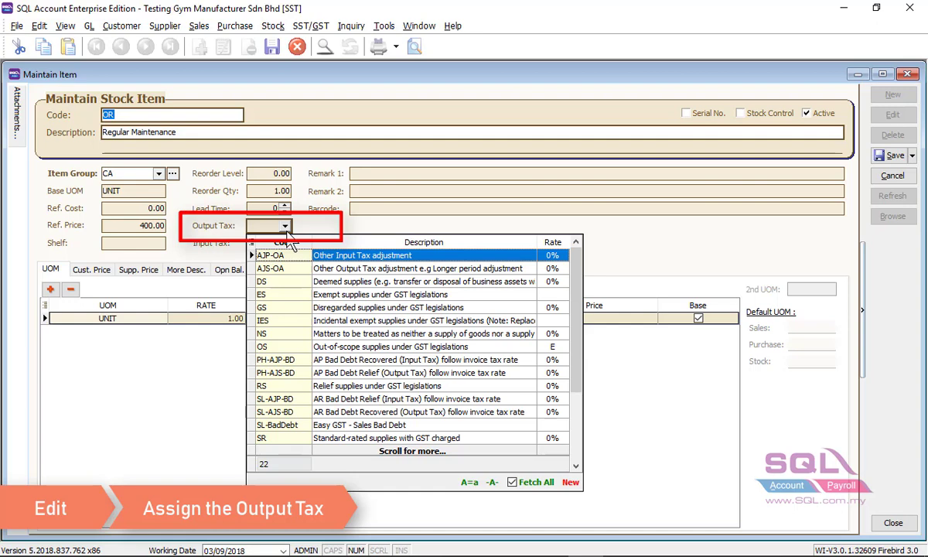
pyautogui.write('STE')
pyautogui.click(278, 260)
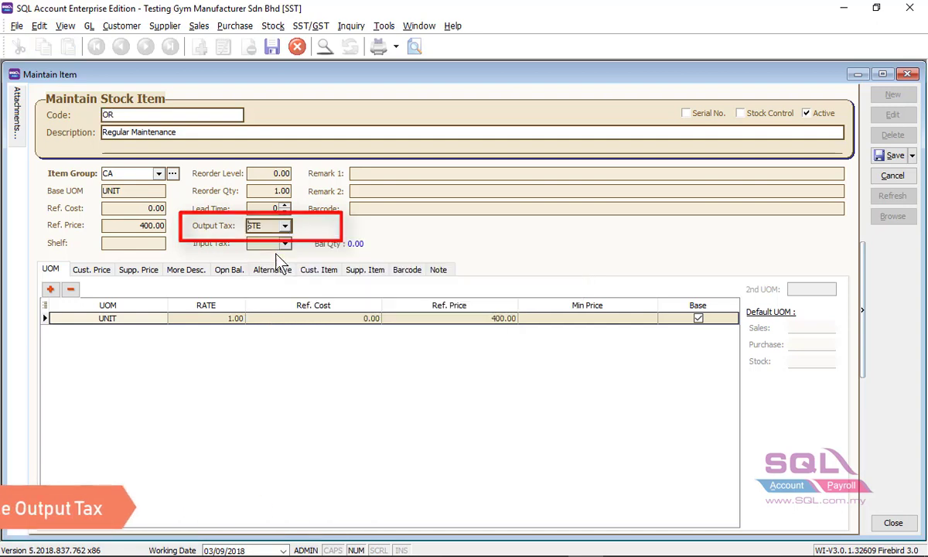
pyautogui.click(892, 155)
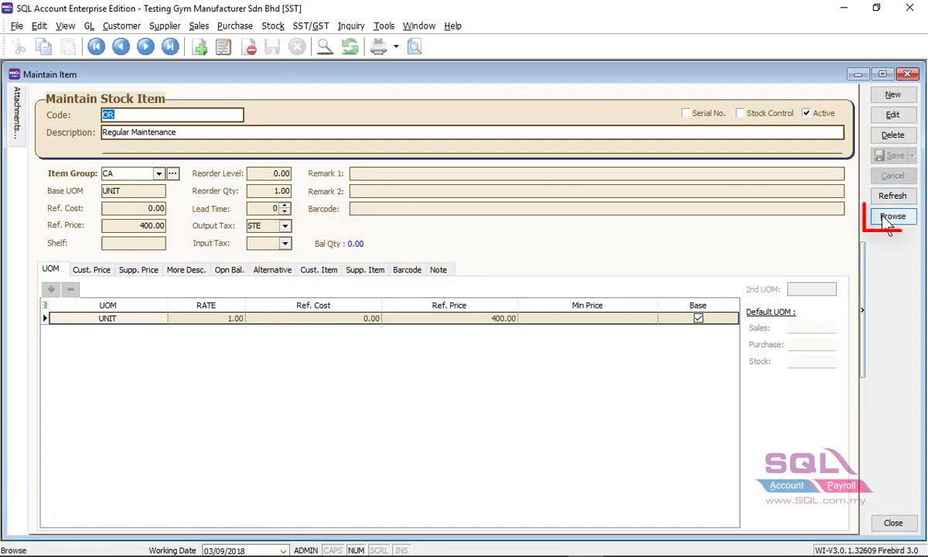
# - Batch-edit stock items OP, OI and OC to use STE as output tax
pyautogui.click(892, 216)
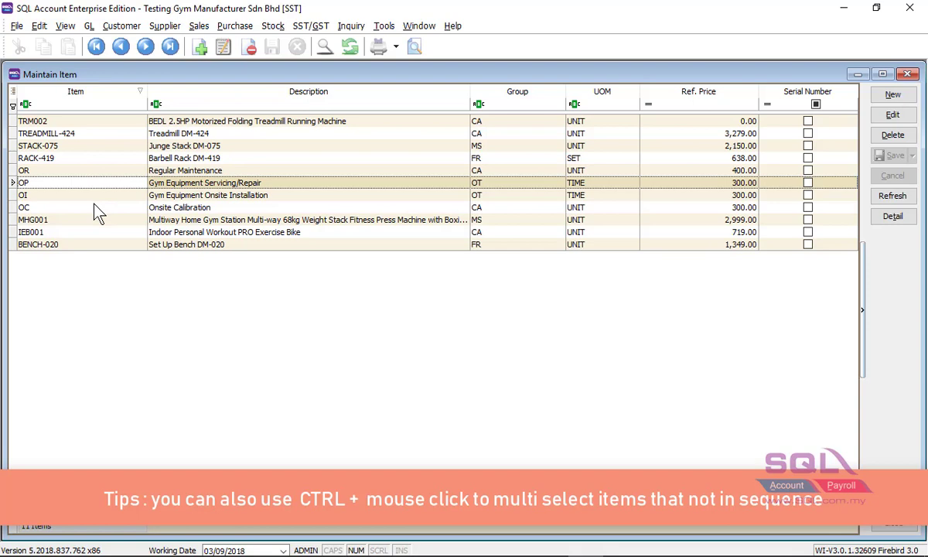
pyautogui.keyDown('shift'); pyautogui.click(92, 207); pyautogui.keyUp('shift')
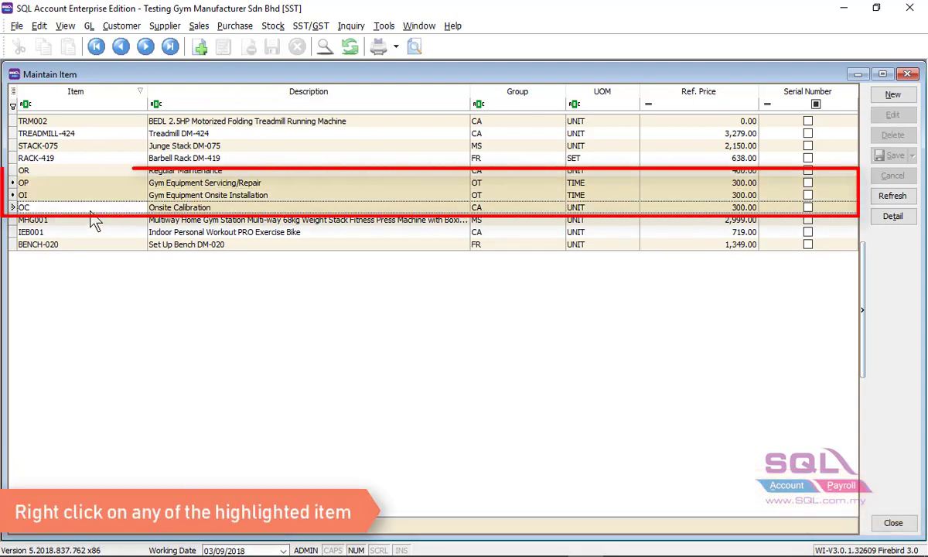
pyautogui.rightClick(91, 208)
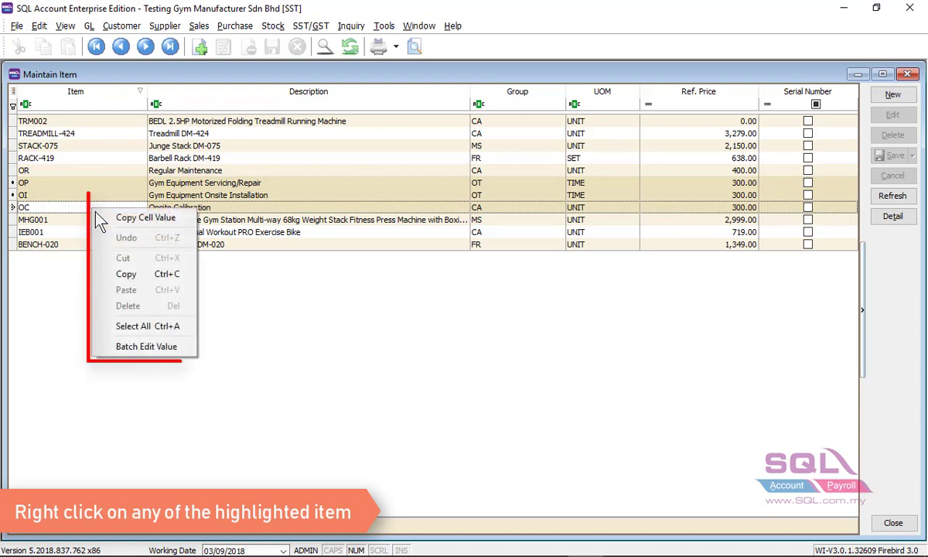
pyautogui.click(128, 348)
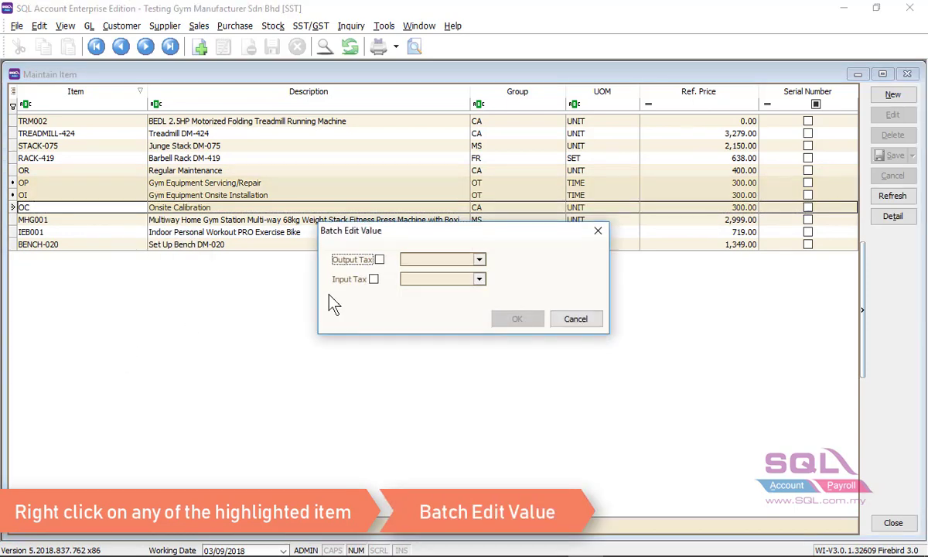
pyautogui.click(379, 259)
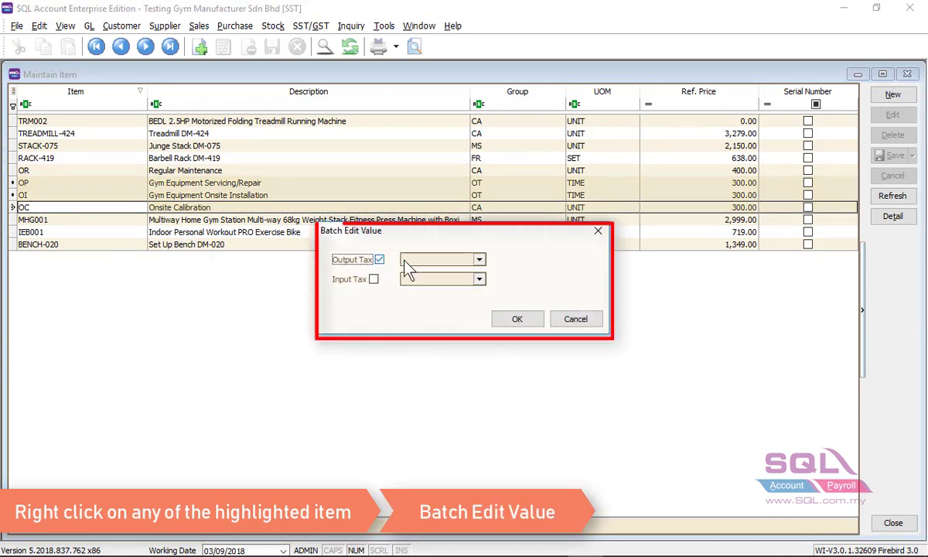
pyautogui.click(479, 260)
pyautogui.write('STE')
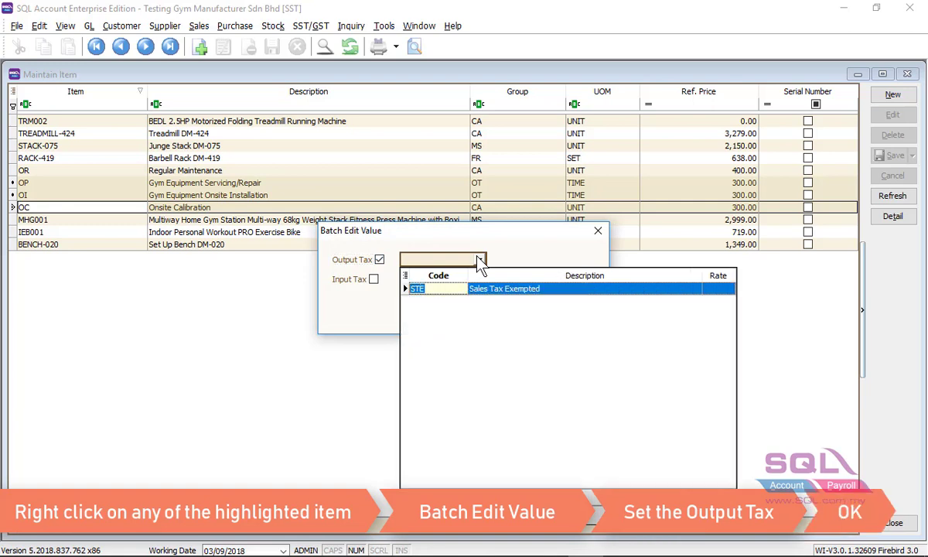
pyautogui.click(465, 294)
pyautogui.click(510, 317)
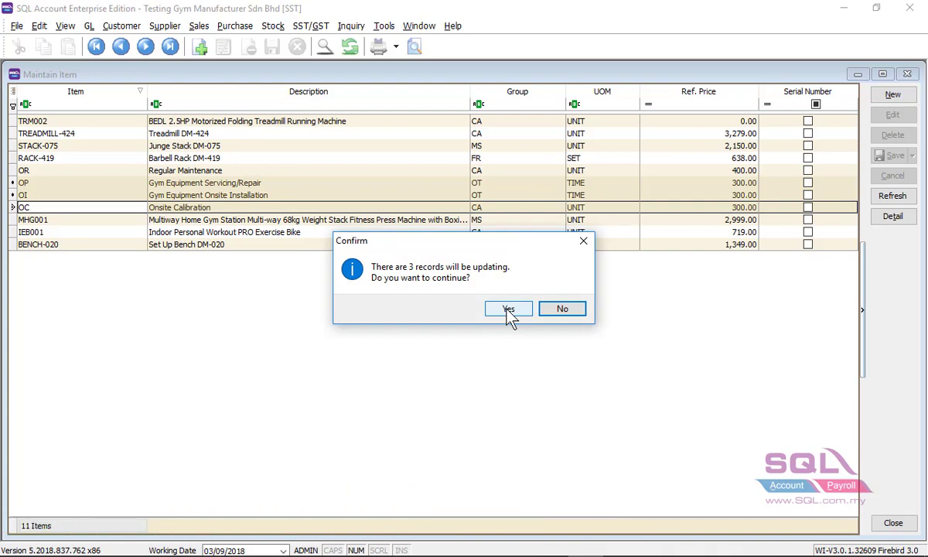
pyautogui.click(508, 311)
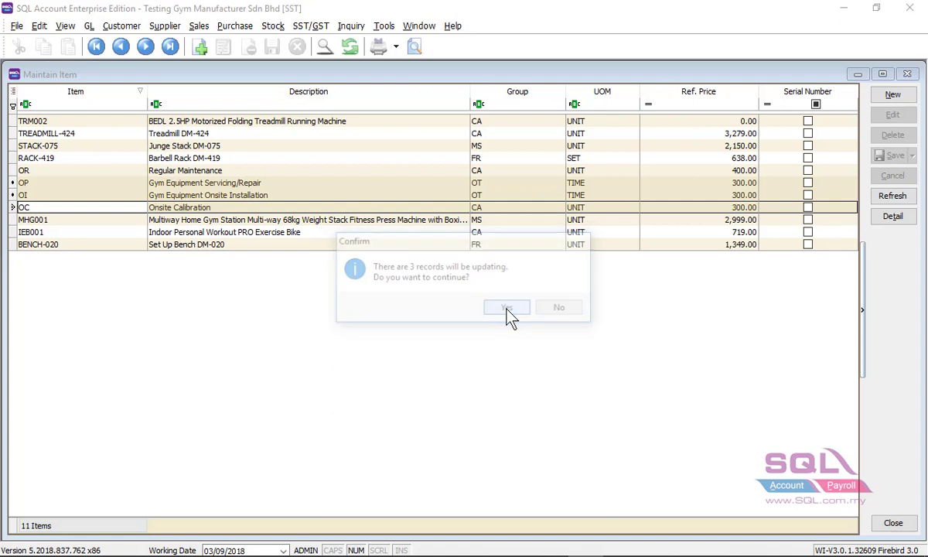
# - Dismiss the success message and open item OI to confirm its STE output tax
pyautogui.click(574, 309)
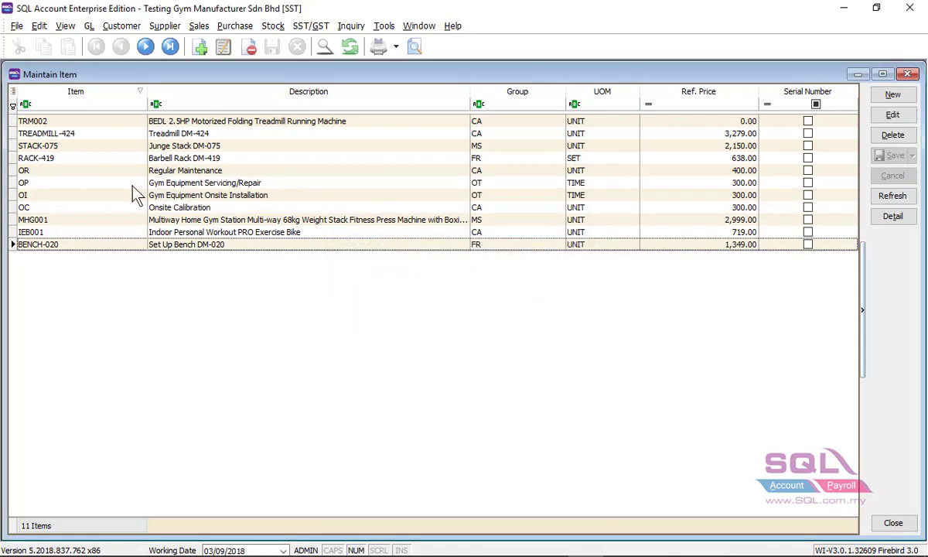
pyautogui.click(65, 197)
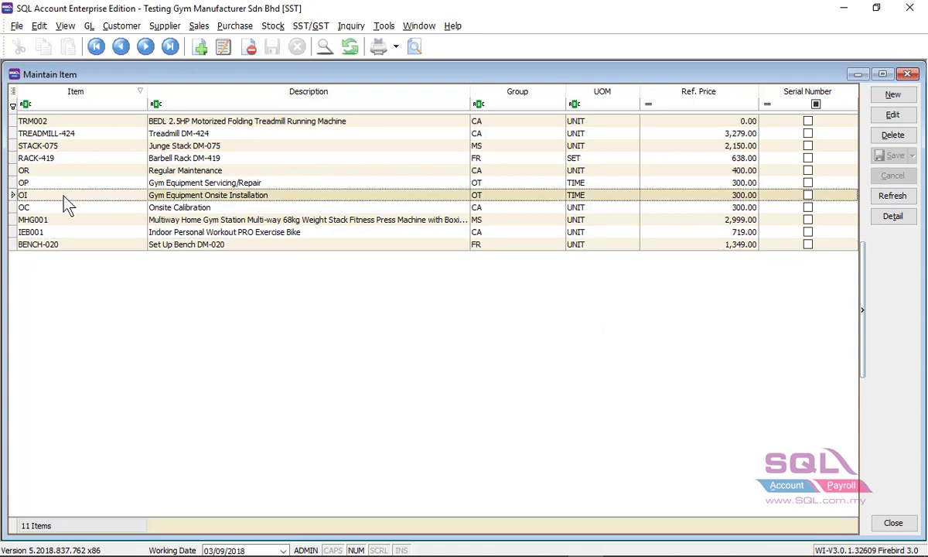
pyautogui.doubleClick(65, 203)
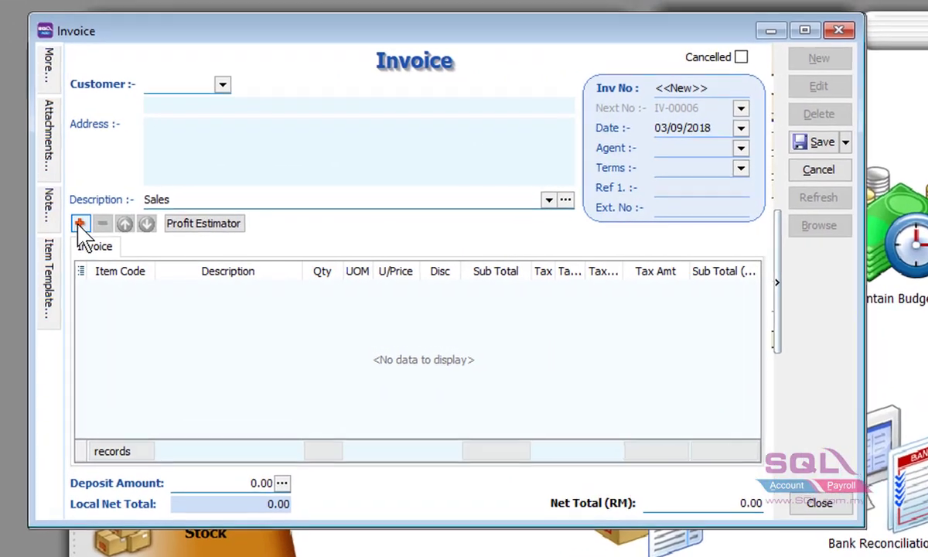
# - Add invoice lines for IEB001 (ST 10%) and OI (STE, no tax)
pyautogui.click(77, 223)
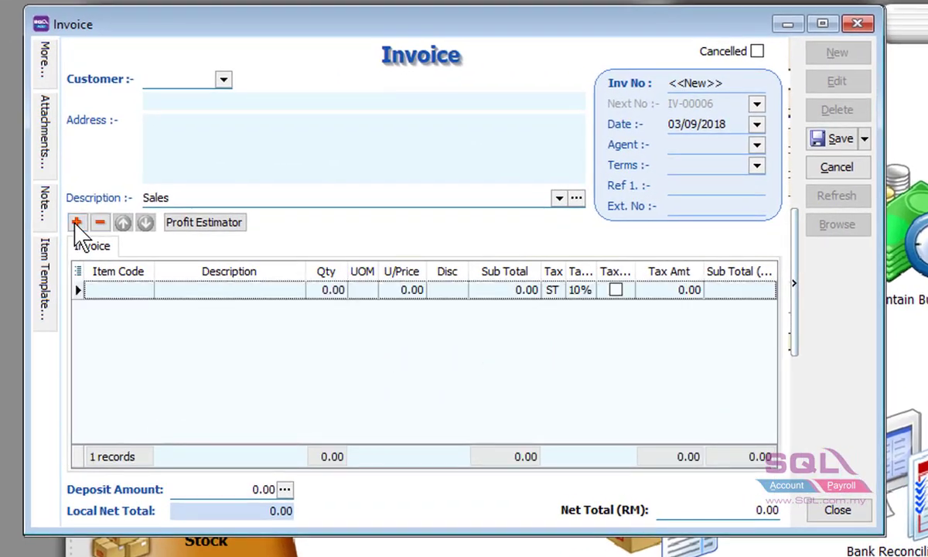
pyautogui.click(144, 294)
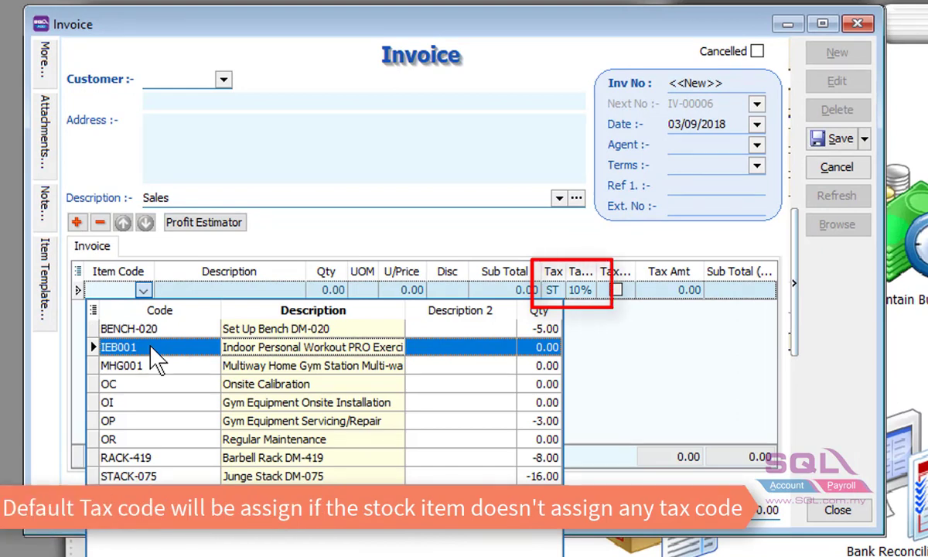
pyautogui.click(152, 350)
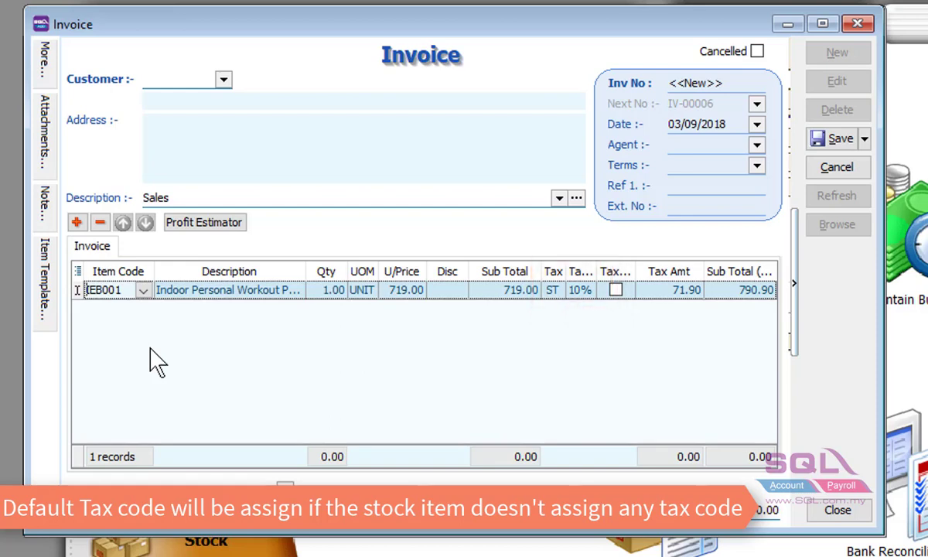
pyautogui.click(77, 222)
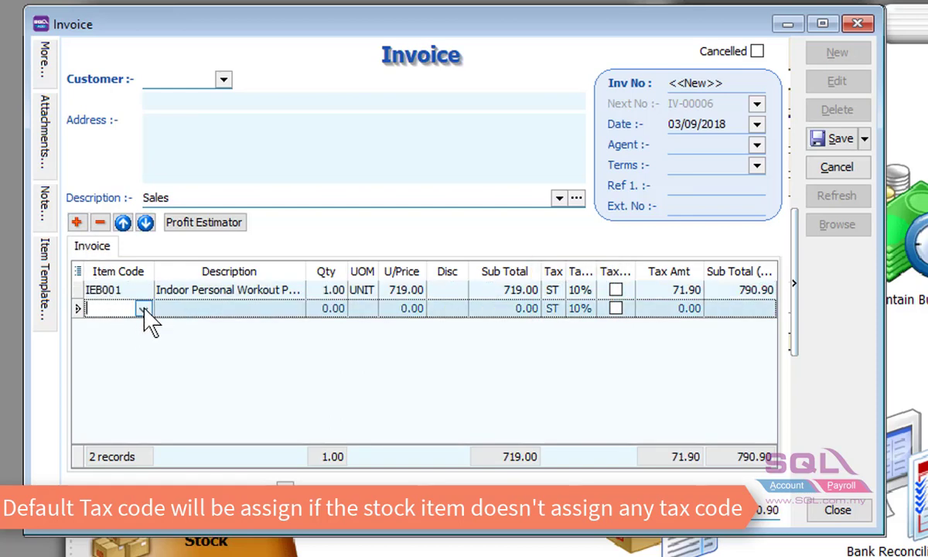
pyautogui.click(144, 309)
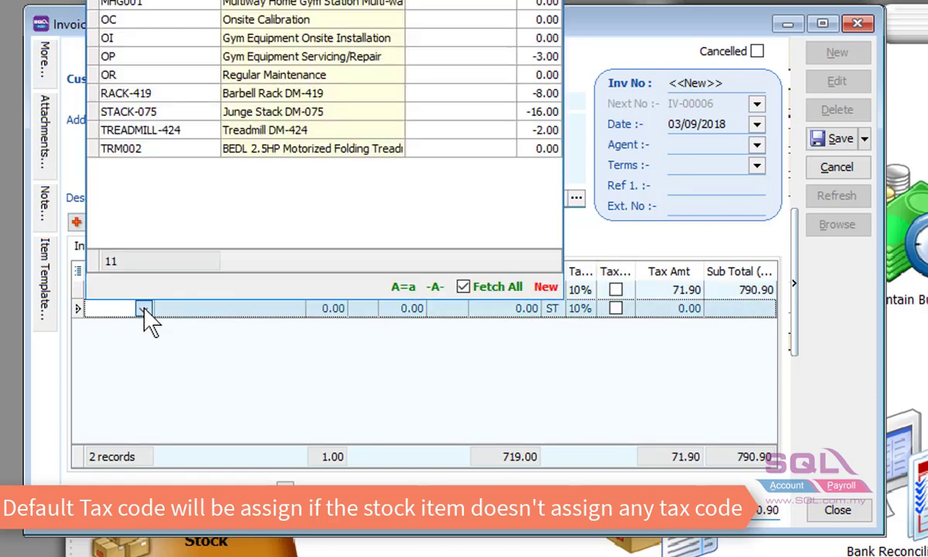
pyautogui.click(158, 42)
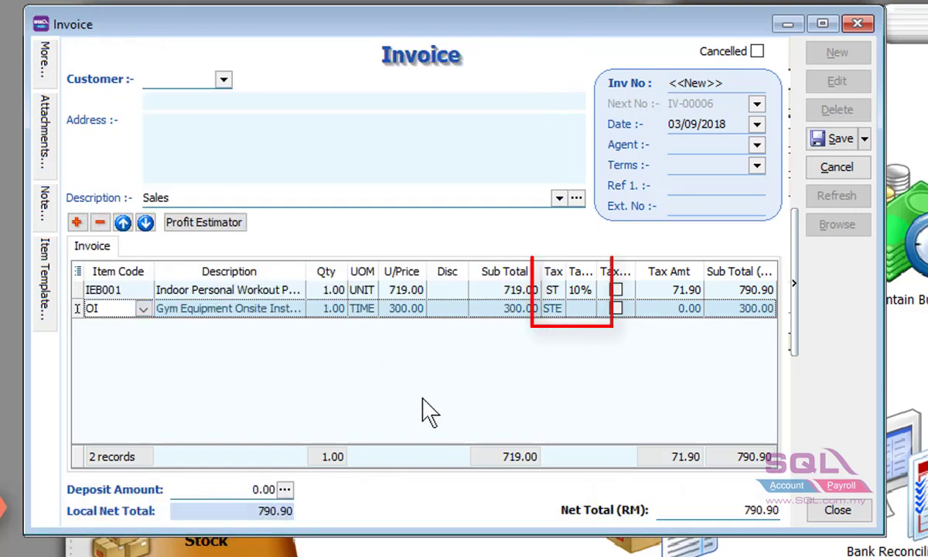